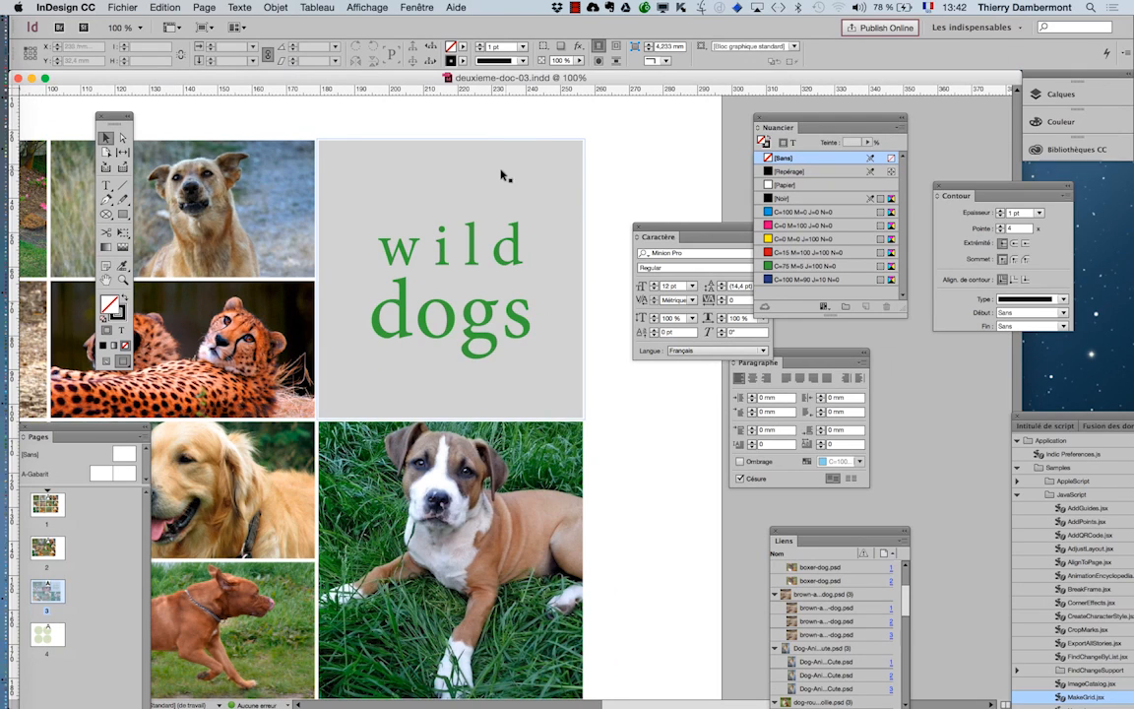
# Step: Apply an inner shadow (Ombre interne) effect to the grey "wild dogs" text frame
pyautogui.click(500, 174)
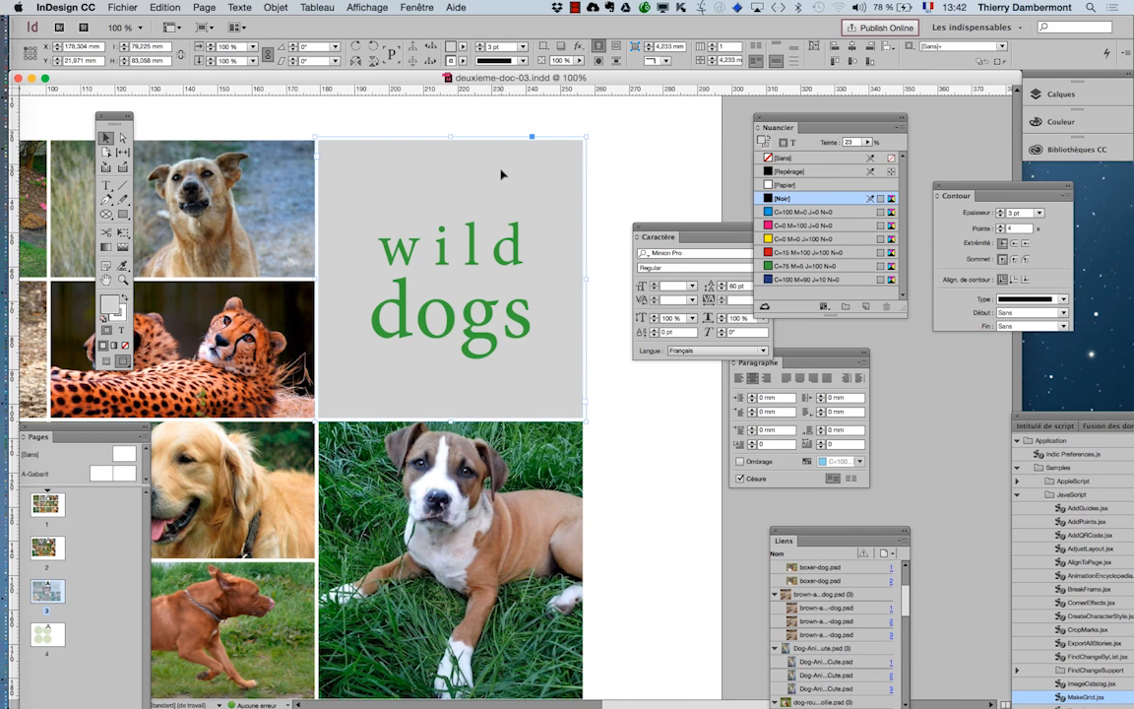
pyautogui.click(277, 8)
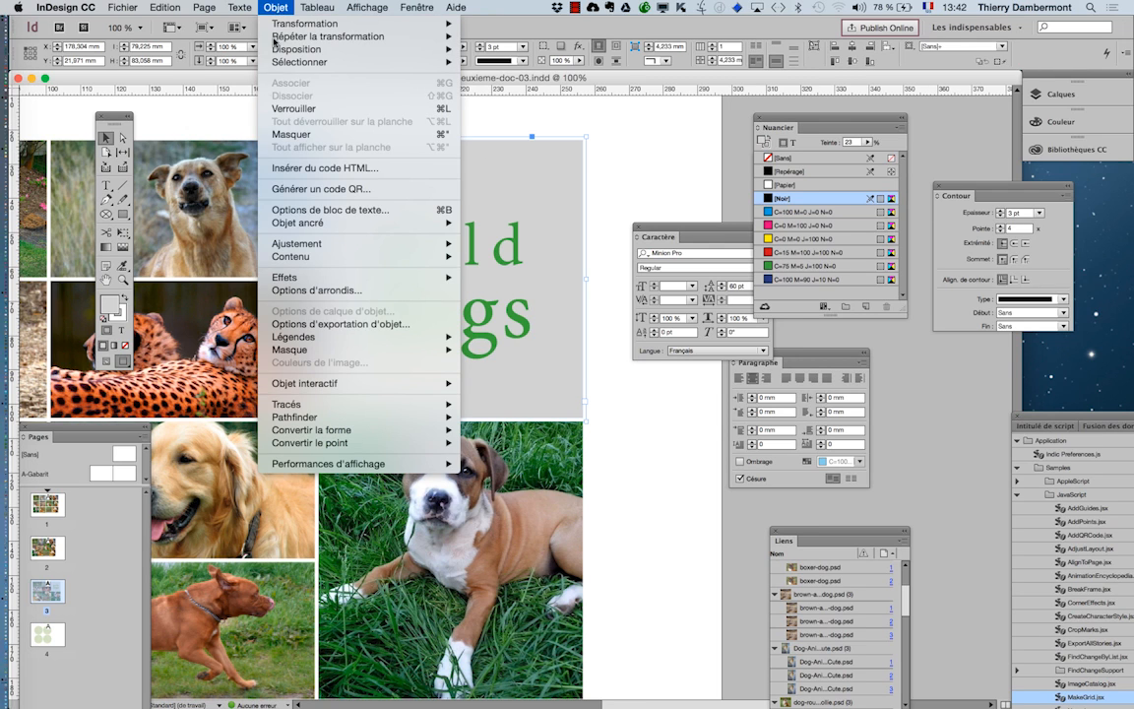
pyautogui.moveTo(283, 278)
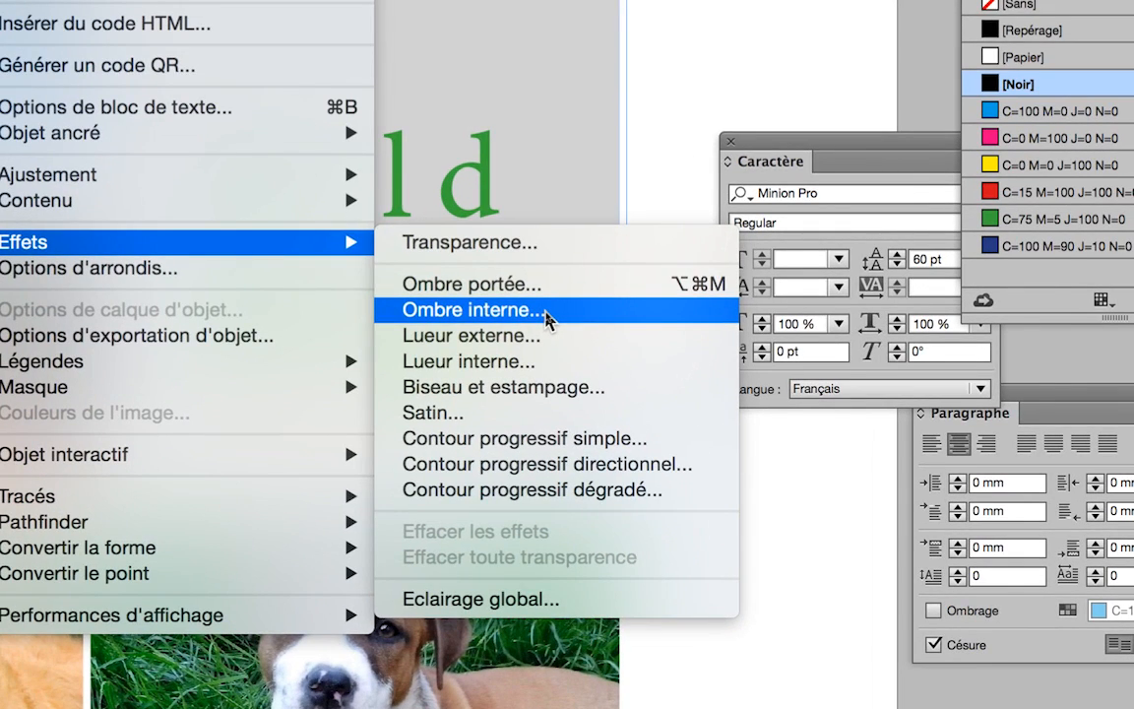
pyautogui.click(547, 313)
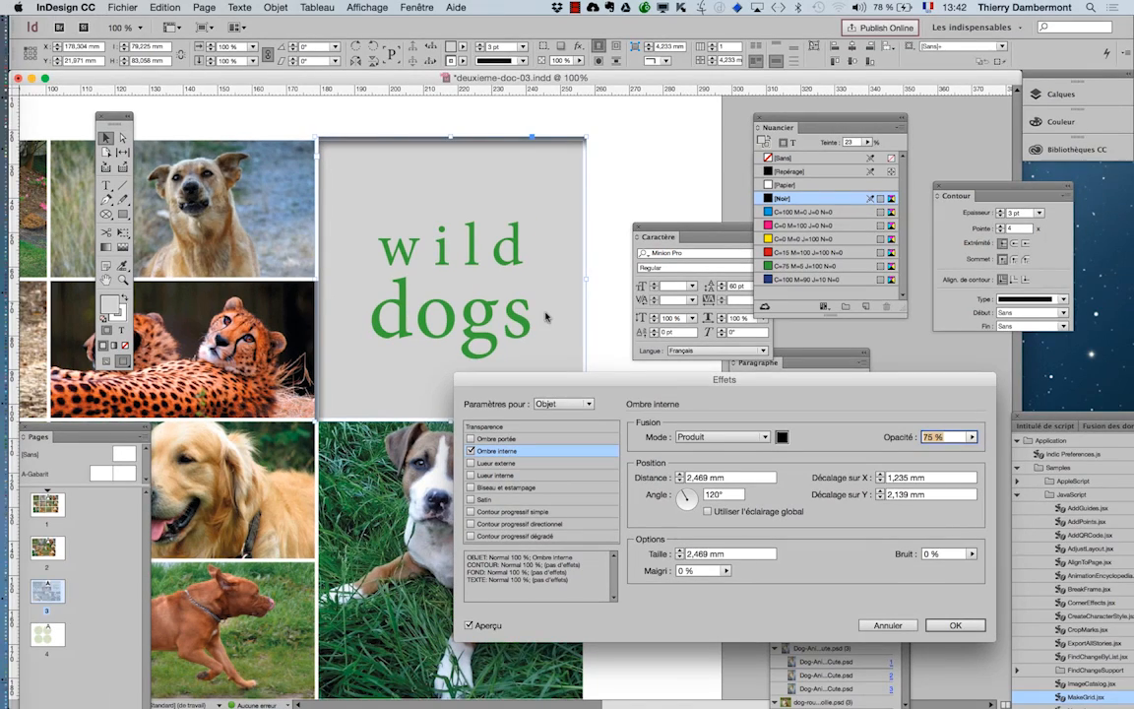
pyautogui.moveTo(511, 383); pyautogui.dragTo(720, 183)
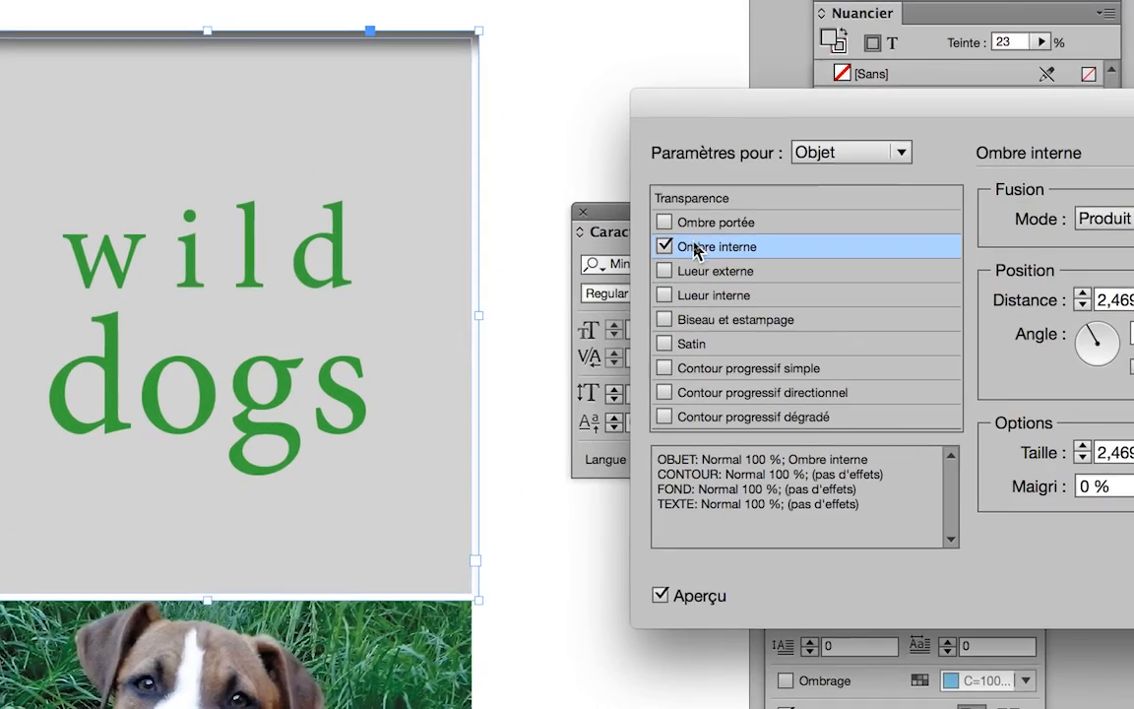
# Step: Try a drop shadow (Ombre portée) on the "wild dogs" frame in place of the inner shadow
pyautogui.click(678, 246)
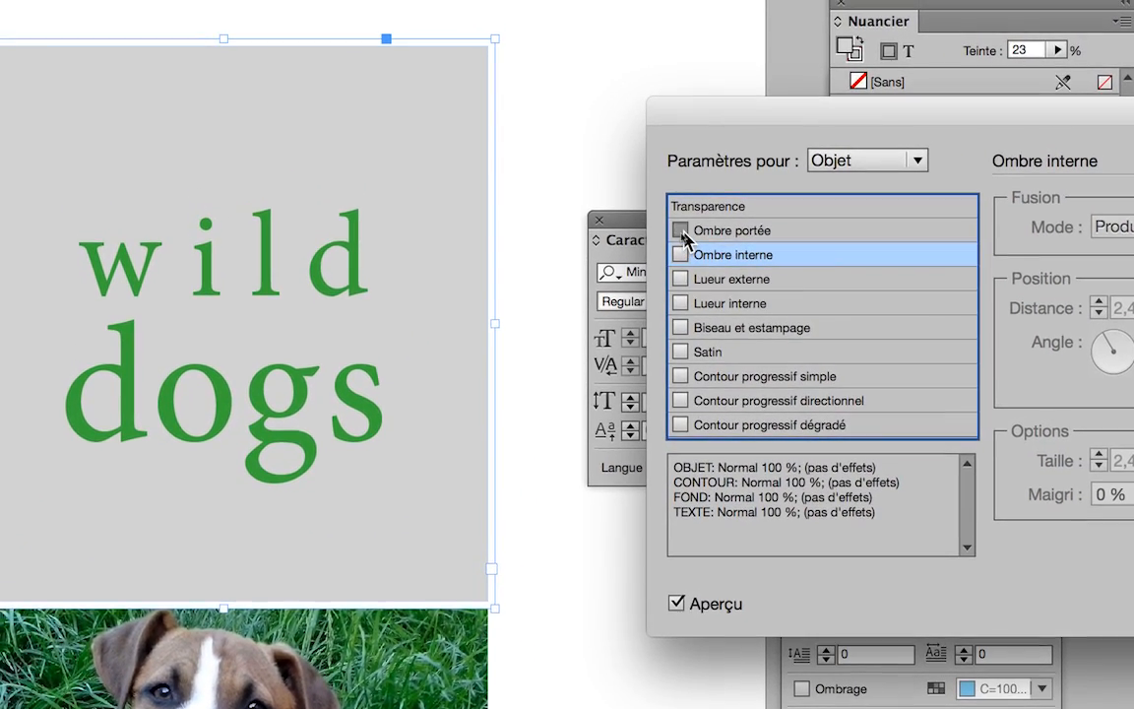
pyautogui.click(677, 221)
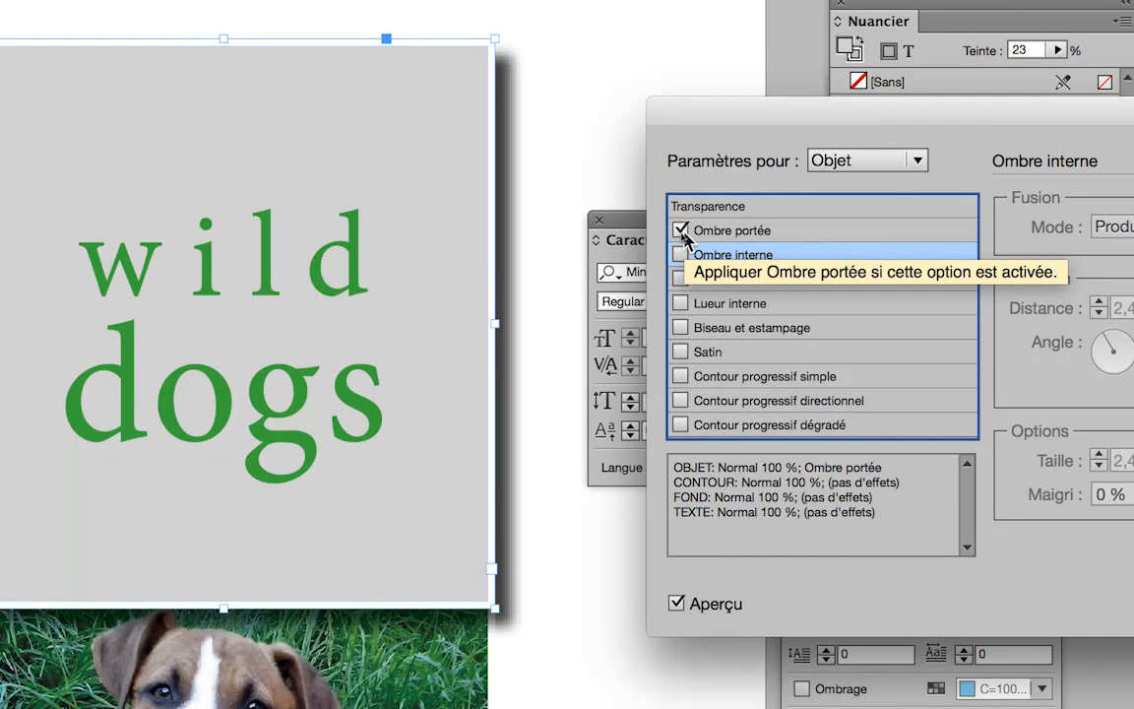
pyautogui.click(734, 232)
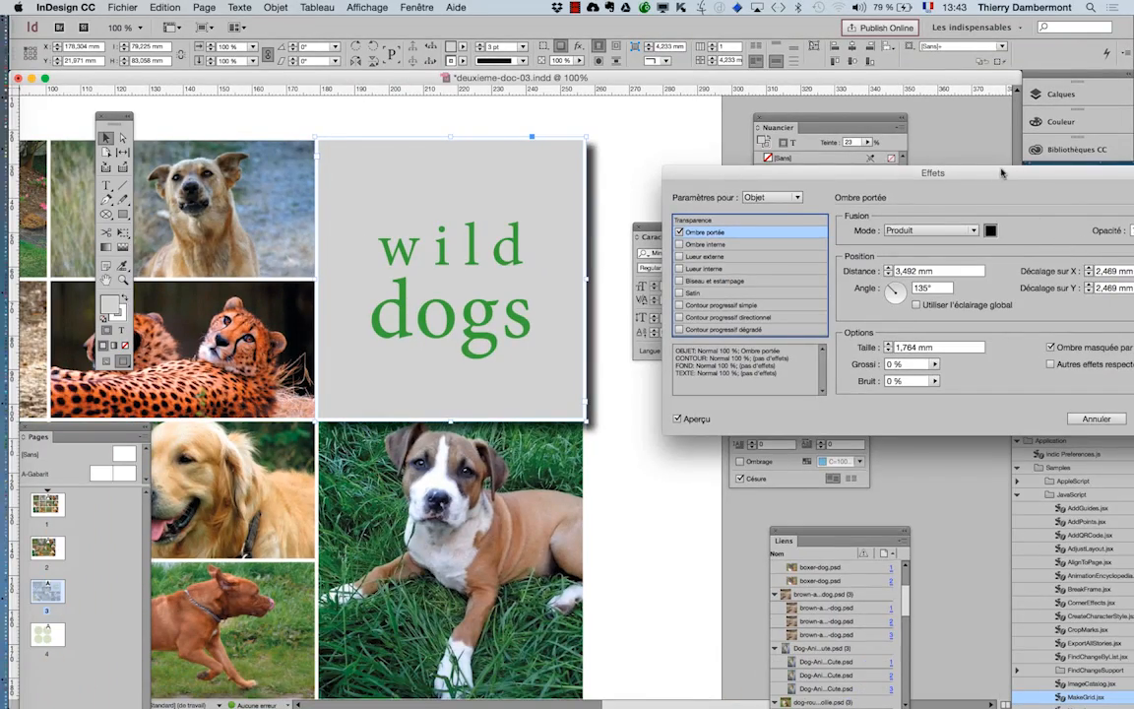
pyautogui.moveTo(1002, 173); pyautogui.dragTo(642, 465)
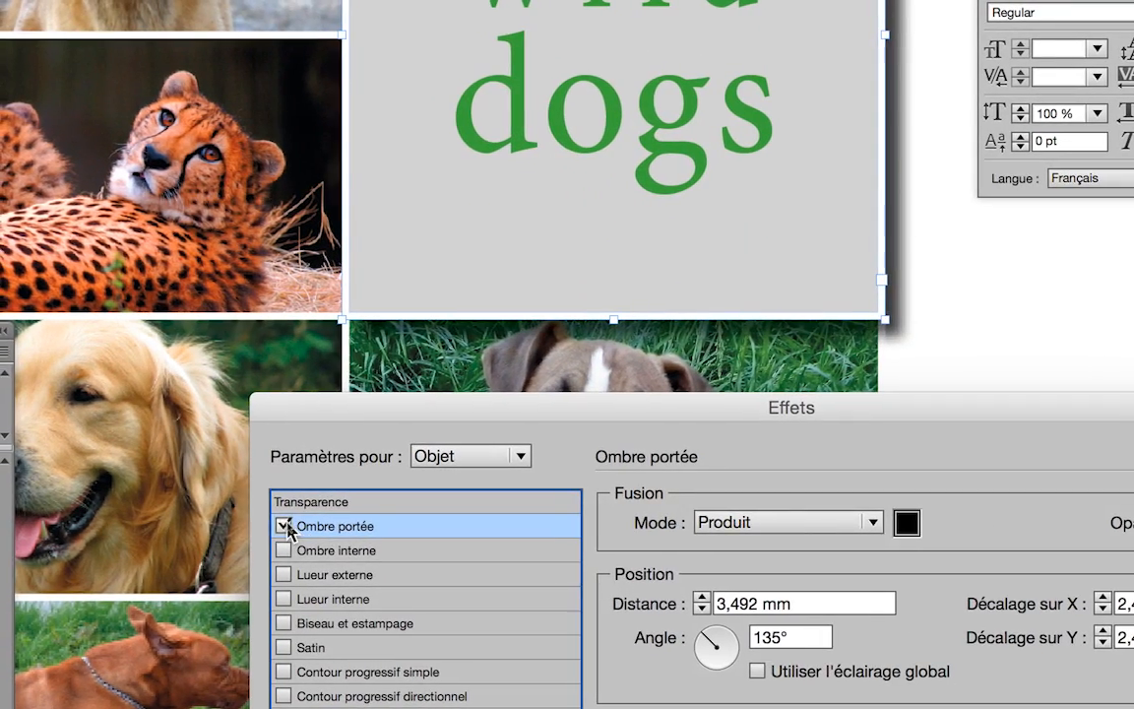
# Step: Switch the frame's effect from drop shadow back to inner shadow, set its angle to 153°, and apply it
pyautogui.click(287, 526)
pyautogui.click(284, 545)
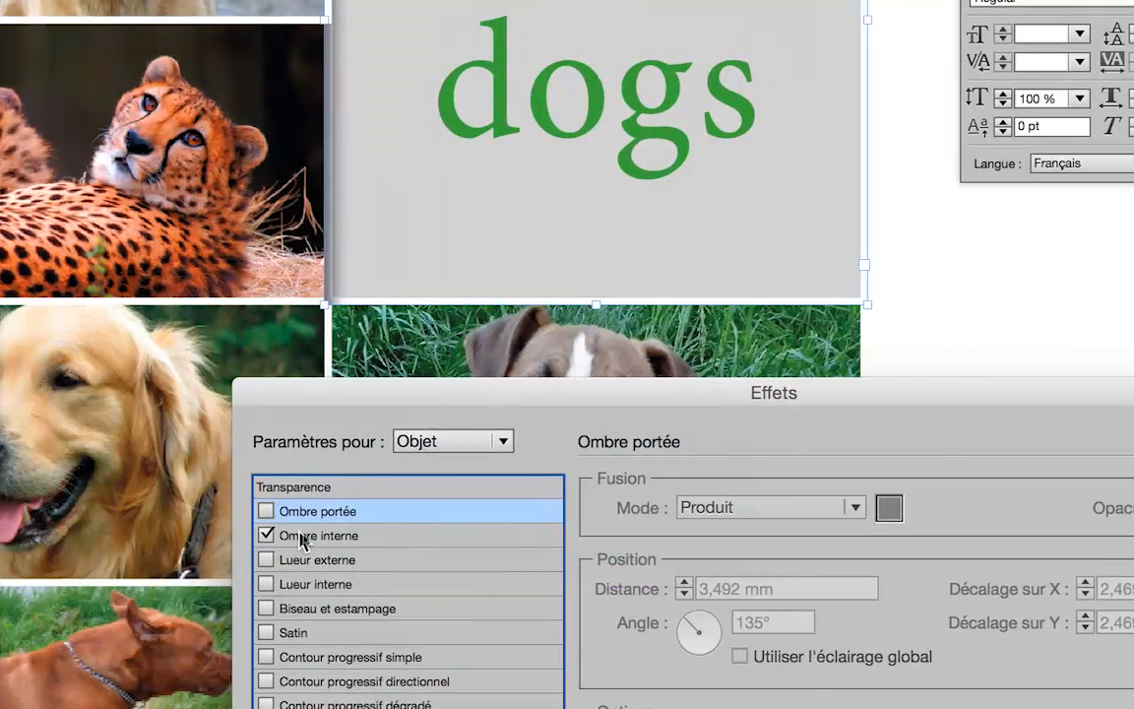
pyautogui.click(322, 551)
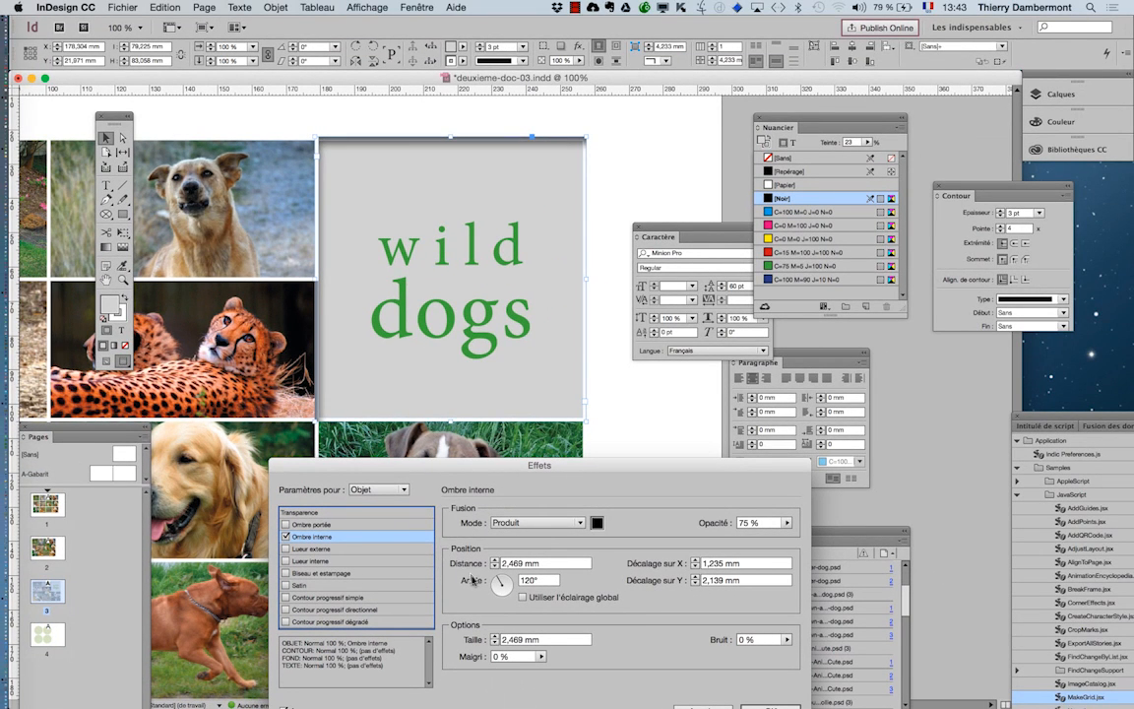
pyautogui.moveTo(500, 582); pyautogui.dragTo(502, 581)
pyautogui.moveTo(584, 473); pyautogui.dragTo(622, 145)
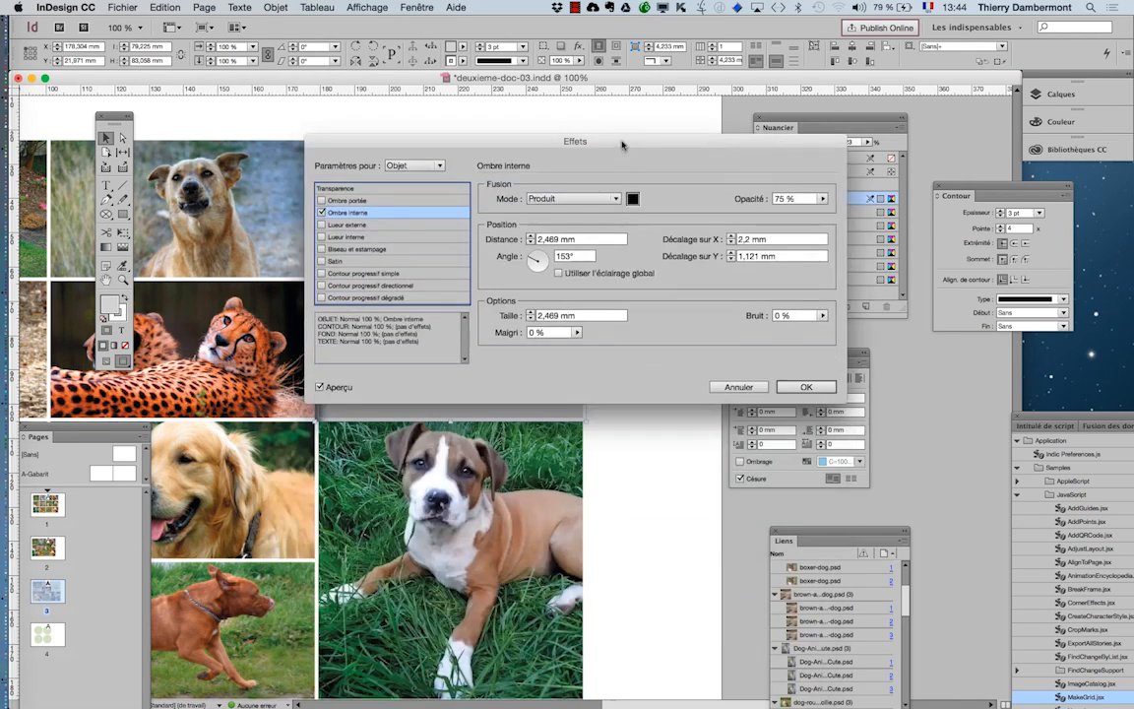
pyautogui.click(806, 384)
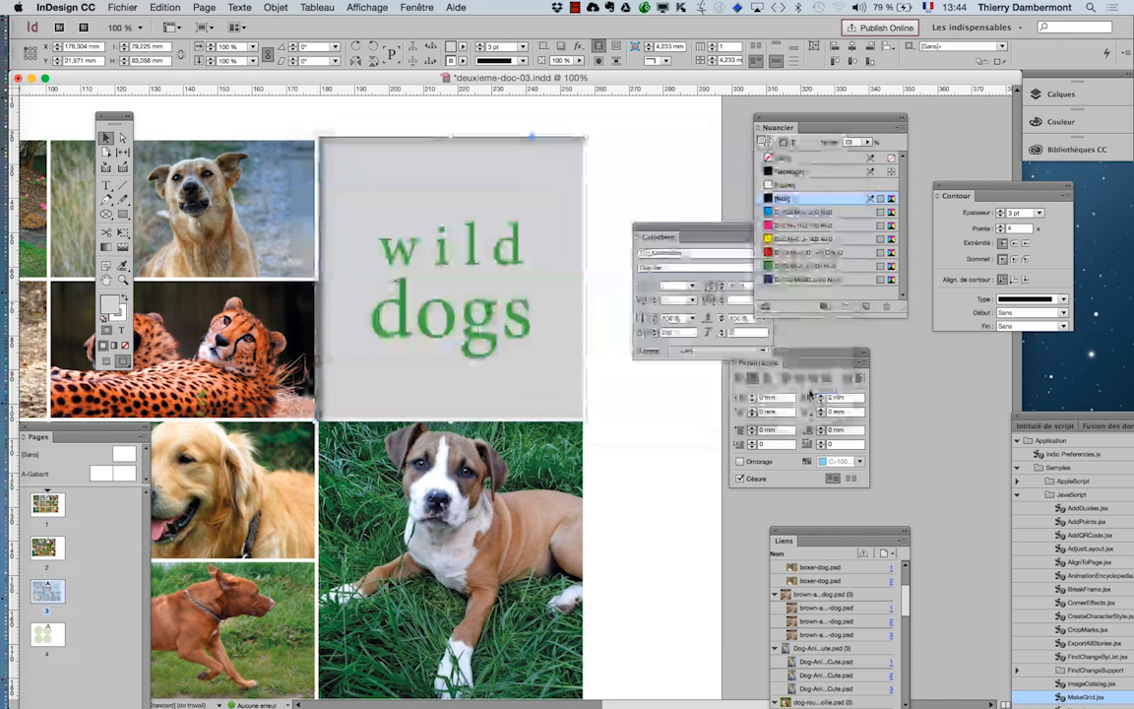
pyautogui.click(640, 474)
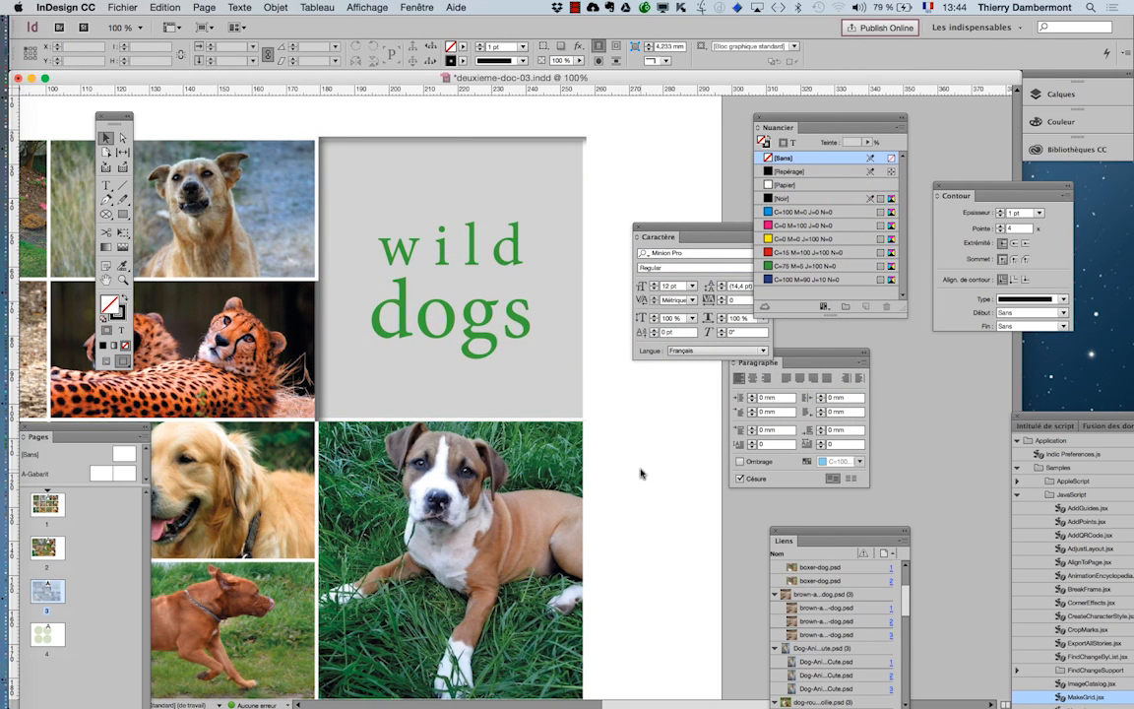
# Step: Bring the "wild dogs" frame to the front of the stacking order (Premier plan)
pyautogui.scroll(-2, 640, 474)
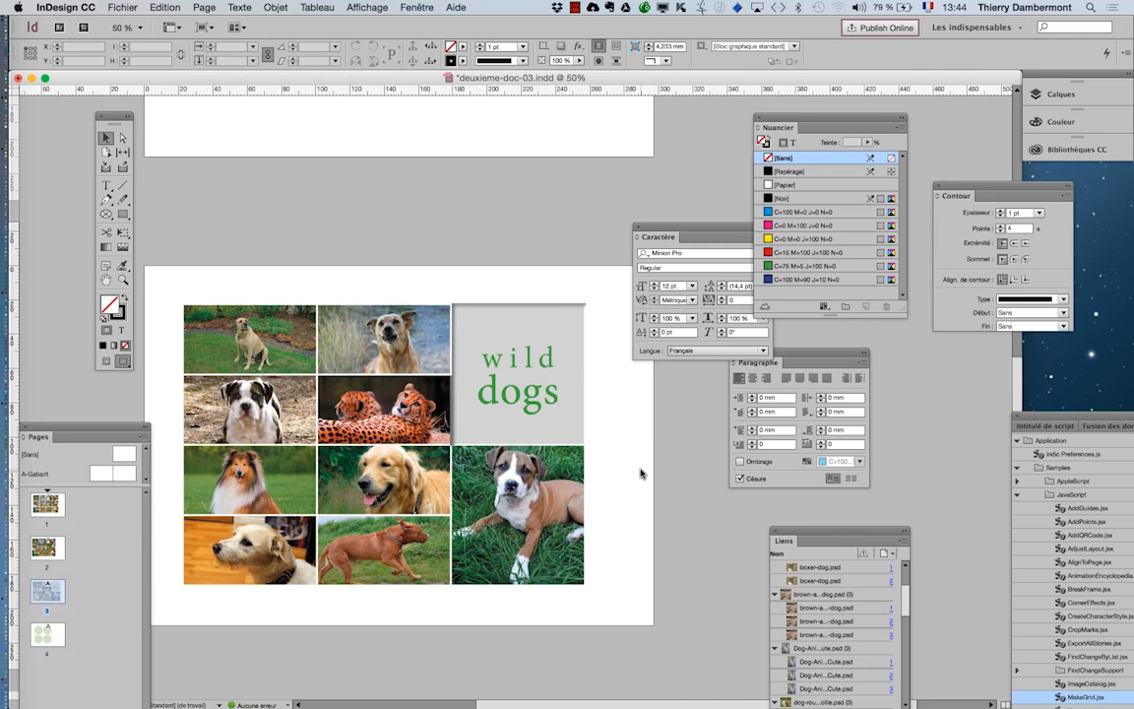
pyautogui.scroll(1, 640, 474)
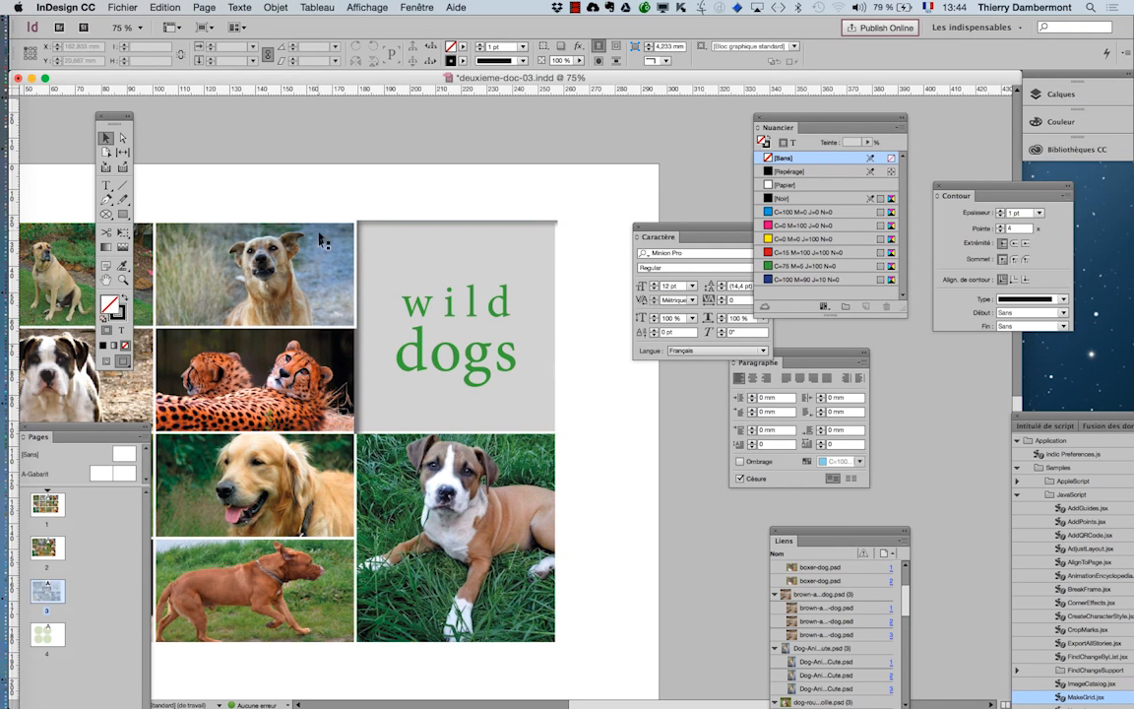
pyautogui.click(412, 267)
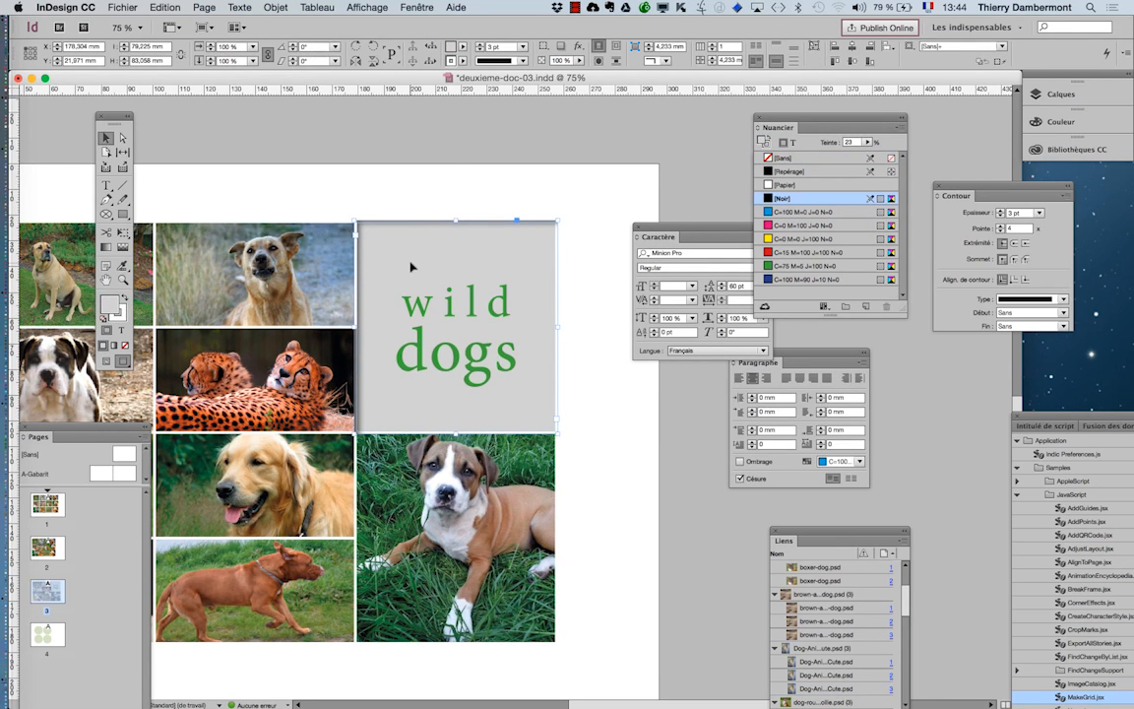
pyautogui.click(275, 7)
pyautogui.moveTo(293, 61)
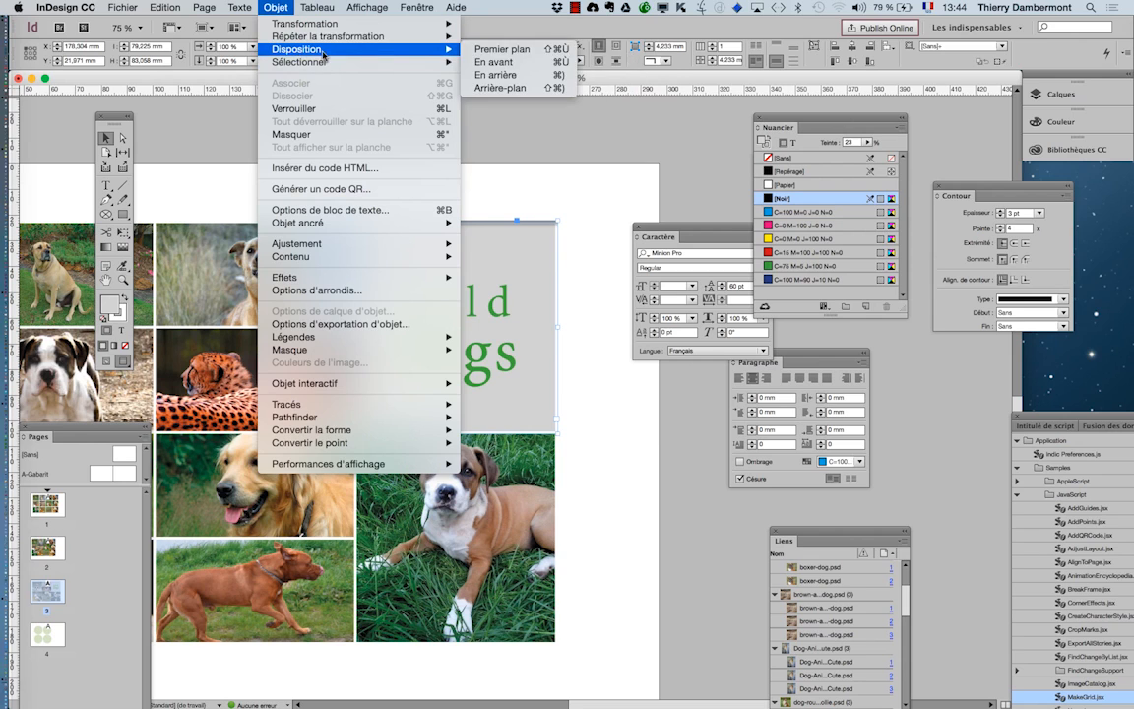
pyautogui.click(477, 48)
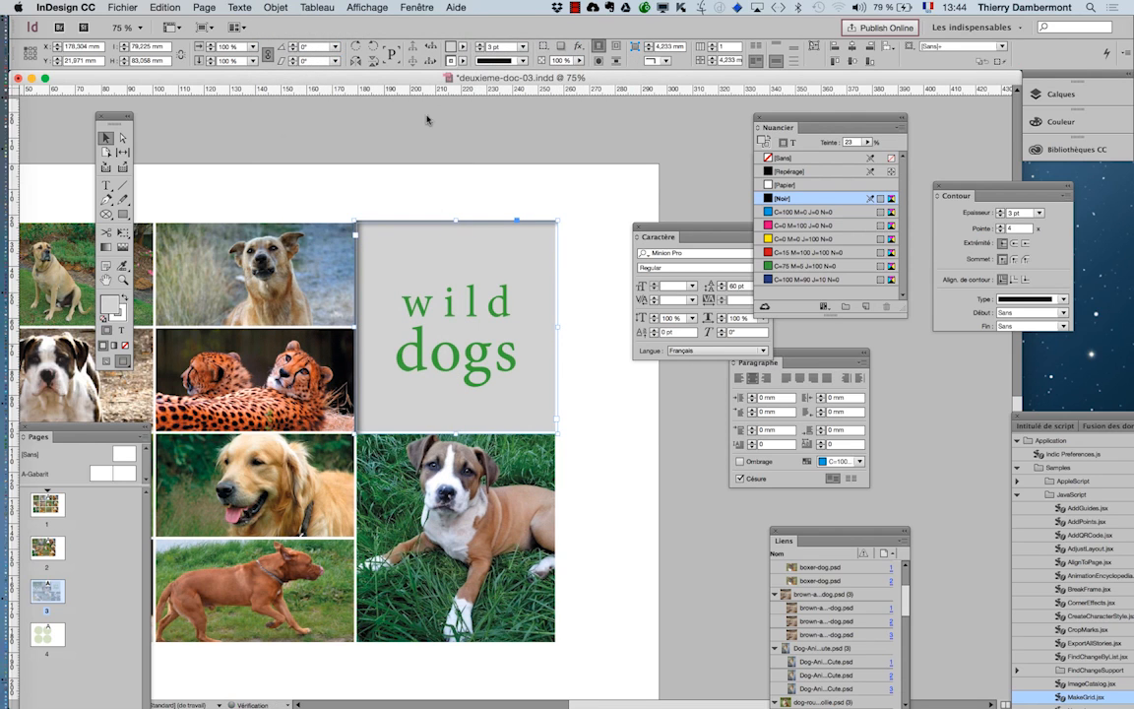
pyautogui.click(389, 148)
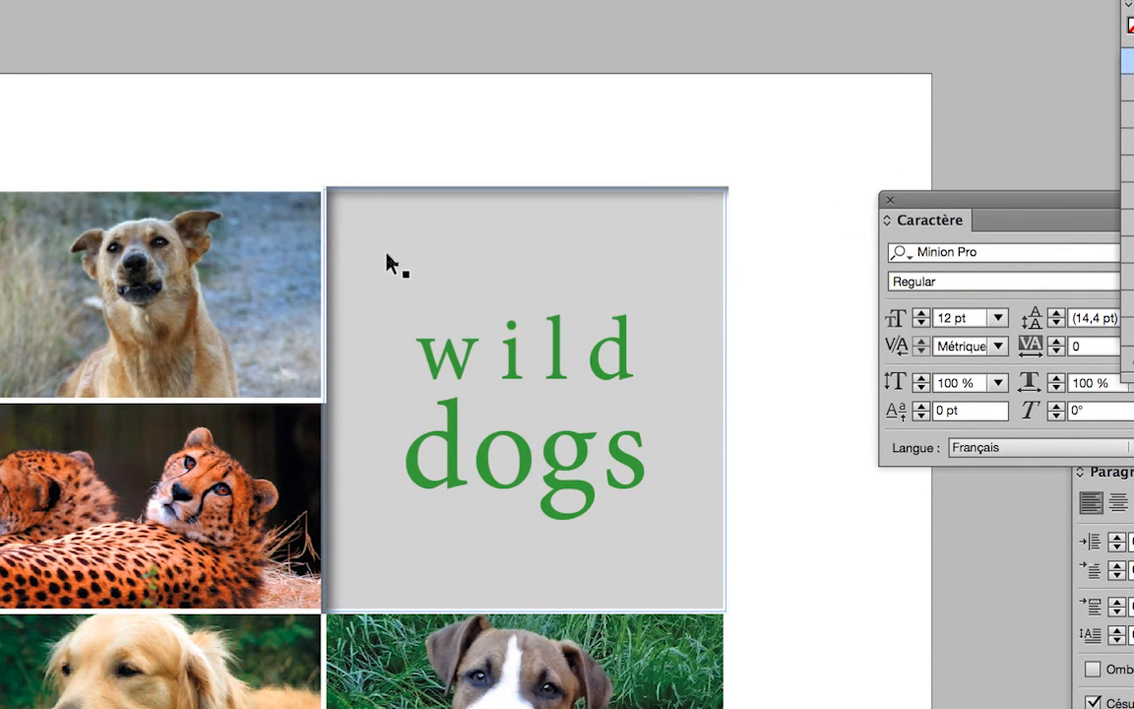
# Step: Select the "wild dogs" frame again after the cheetah photo and reapply Premier plan to it
pyautogui.click(387, 255)
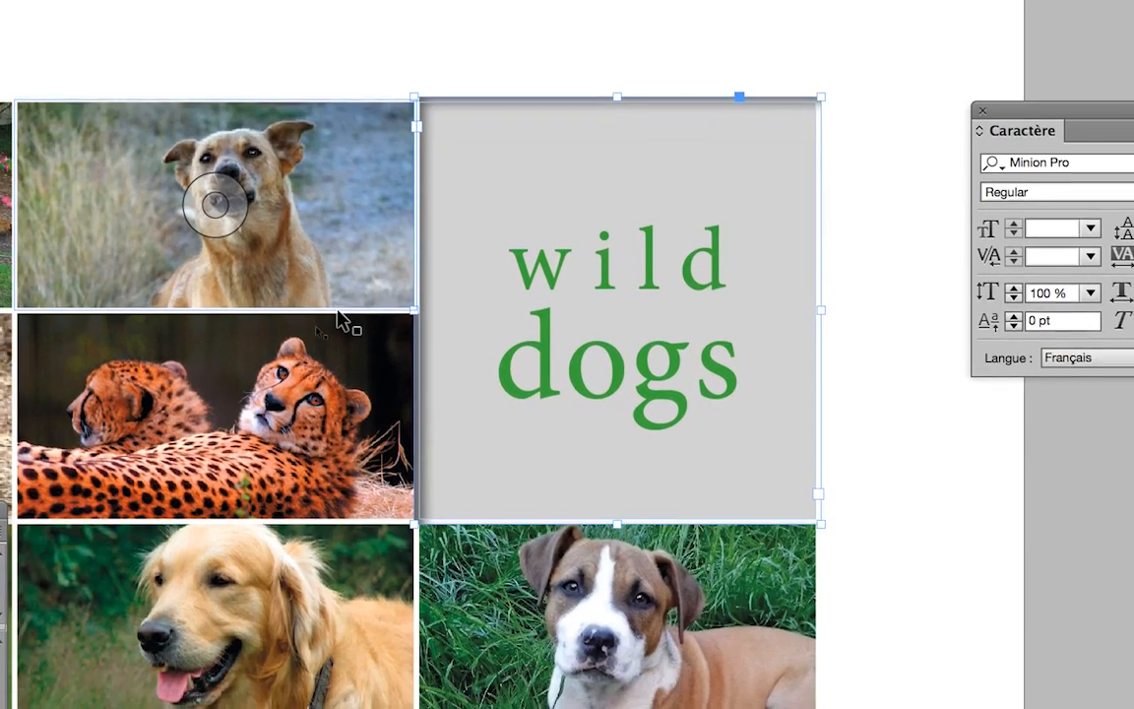
pyautogui.click(343, 330)
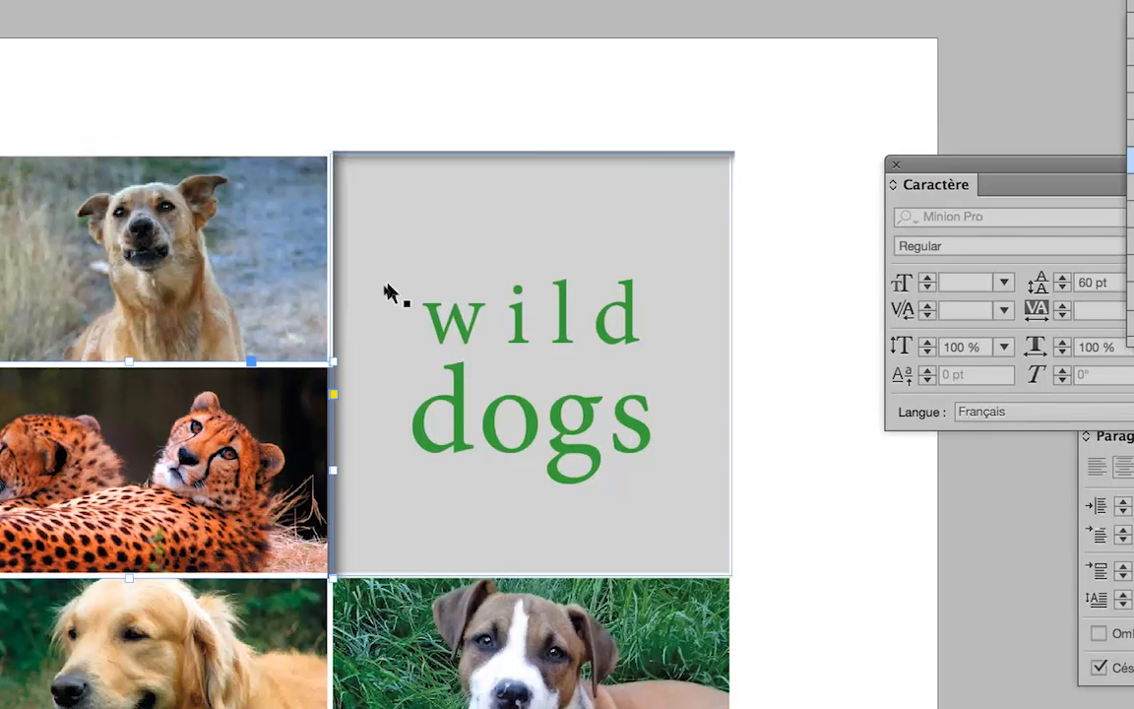
pyautogui.click(445, 220)
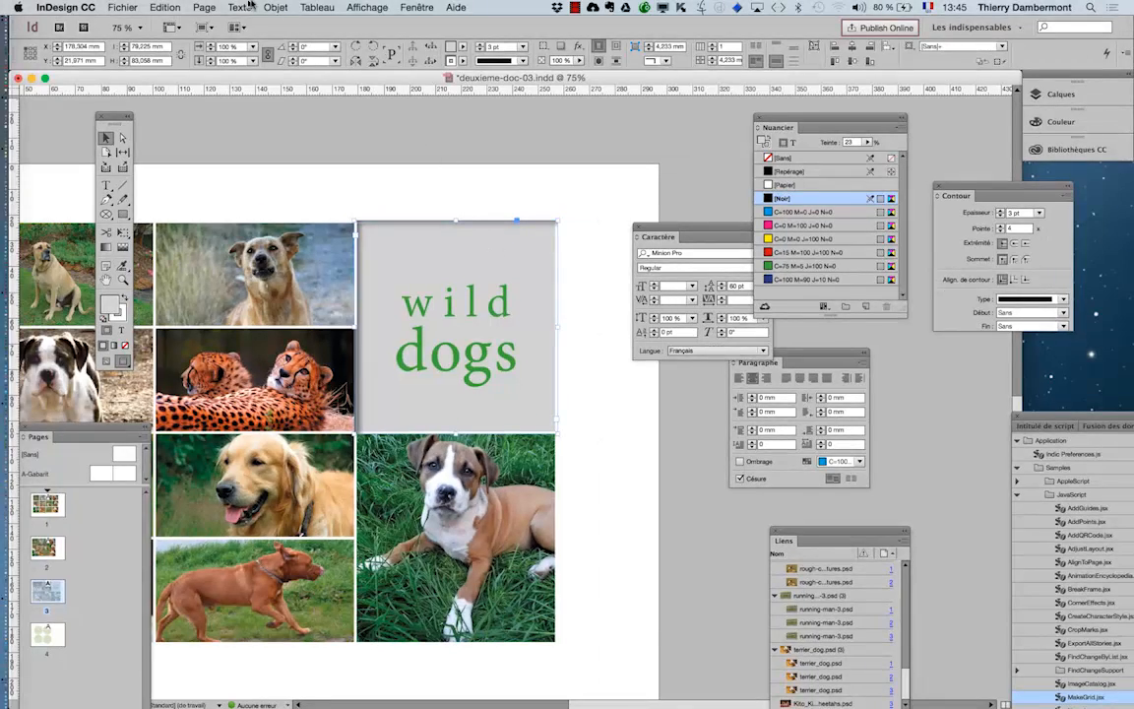
pyautogui.click(276, 7)
pyautogui.moveTo(288, 50)
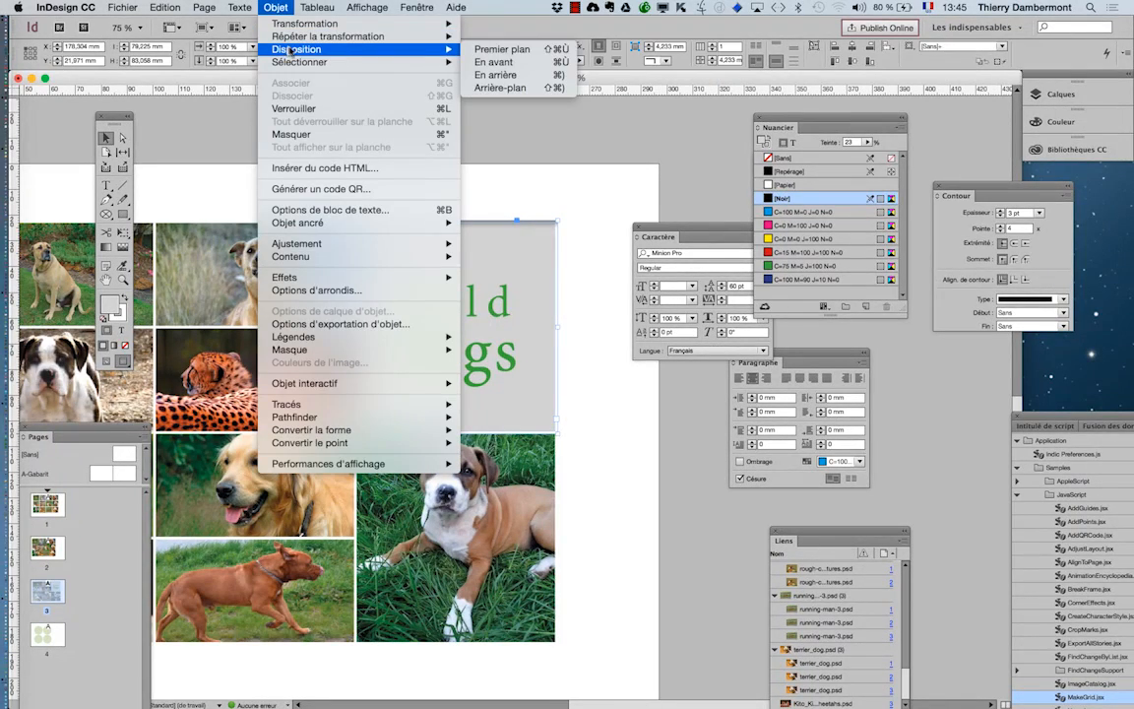
pyautogui.click(515, 50)
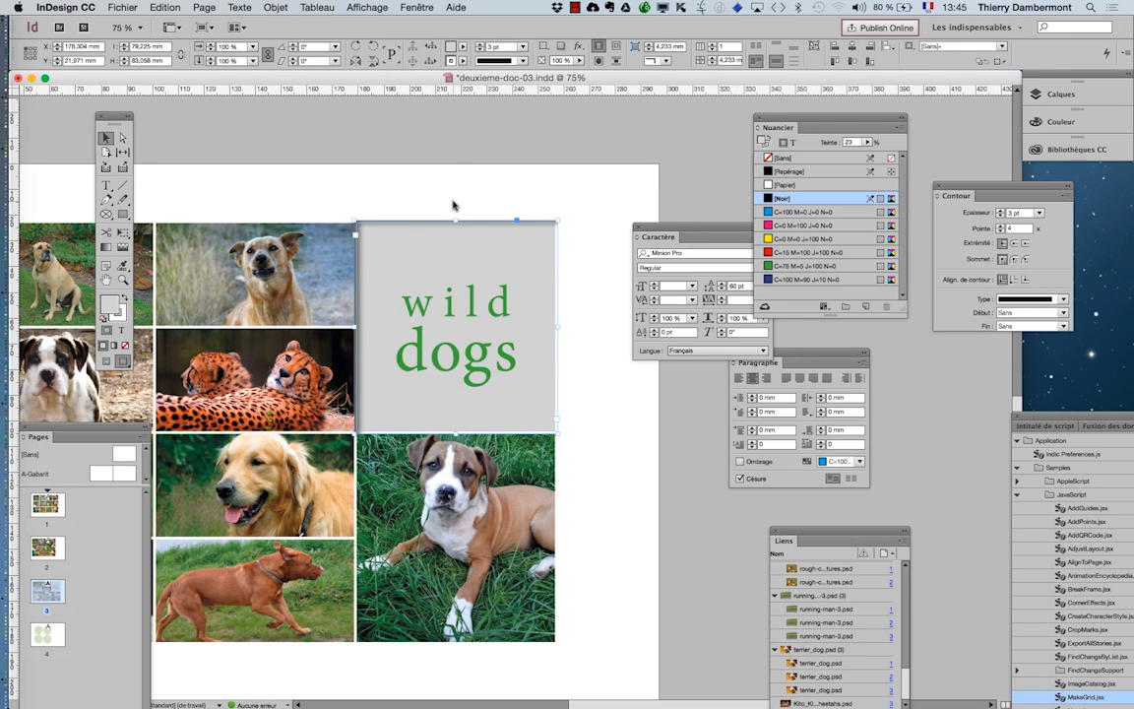
pyautogui.click(579, 298)
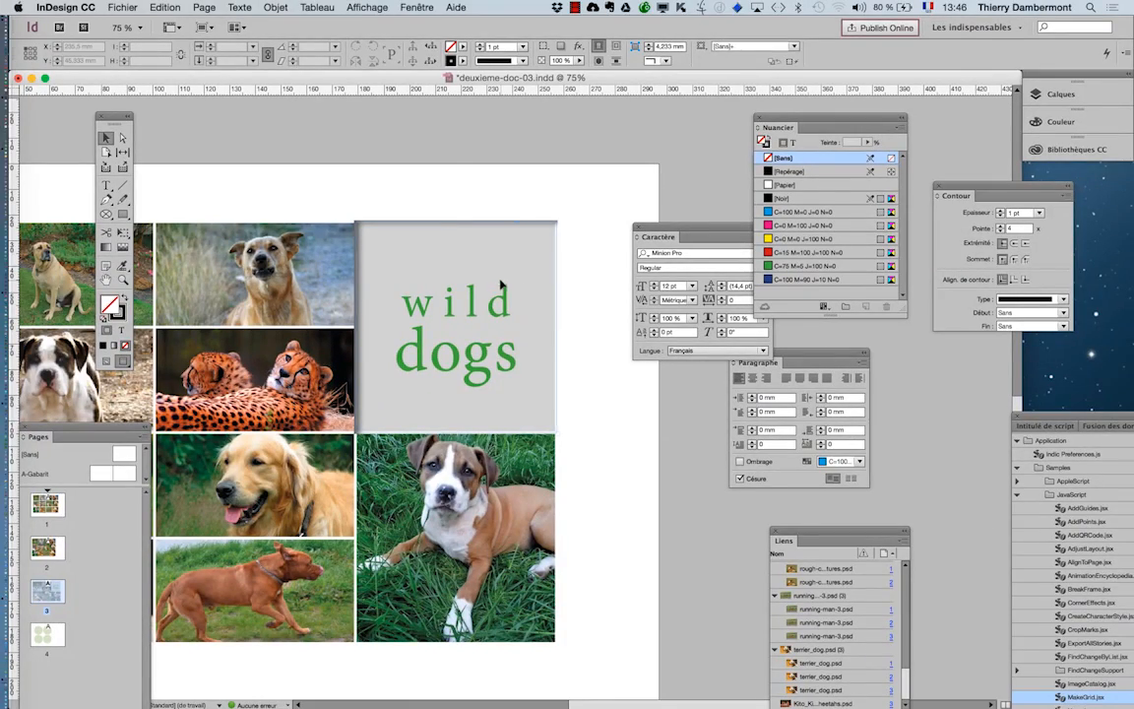
# Step: Send the "wild dogs" frame behind all the other objects on the page (Arrière-plan)
pyautogui.click(480, 218)
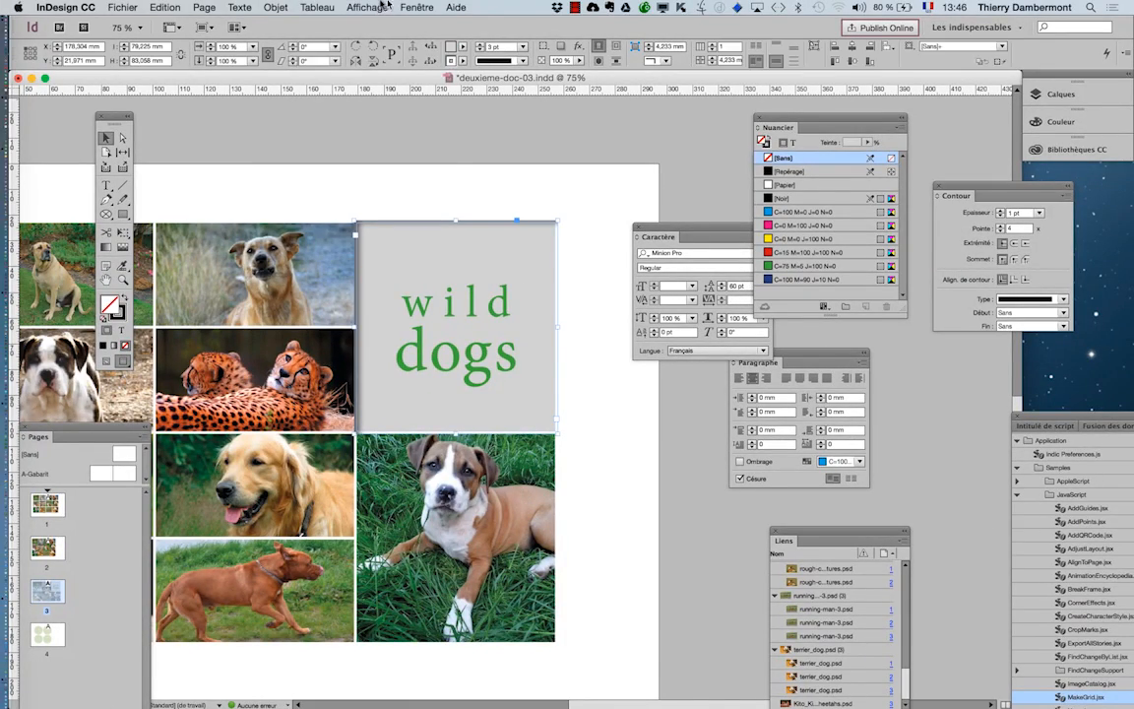
pyautogui.click(277, 7)
pyautogui.moveTo(300, 48)
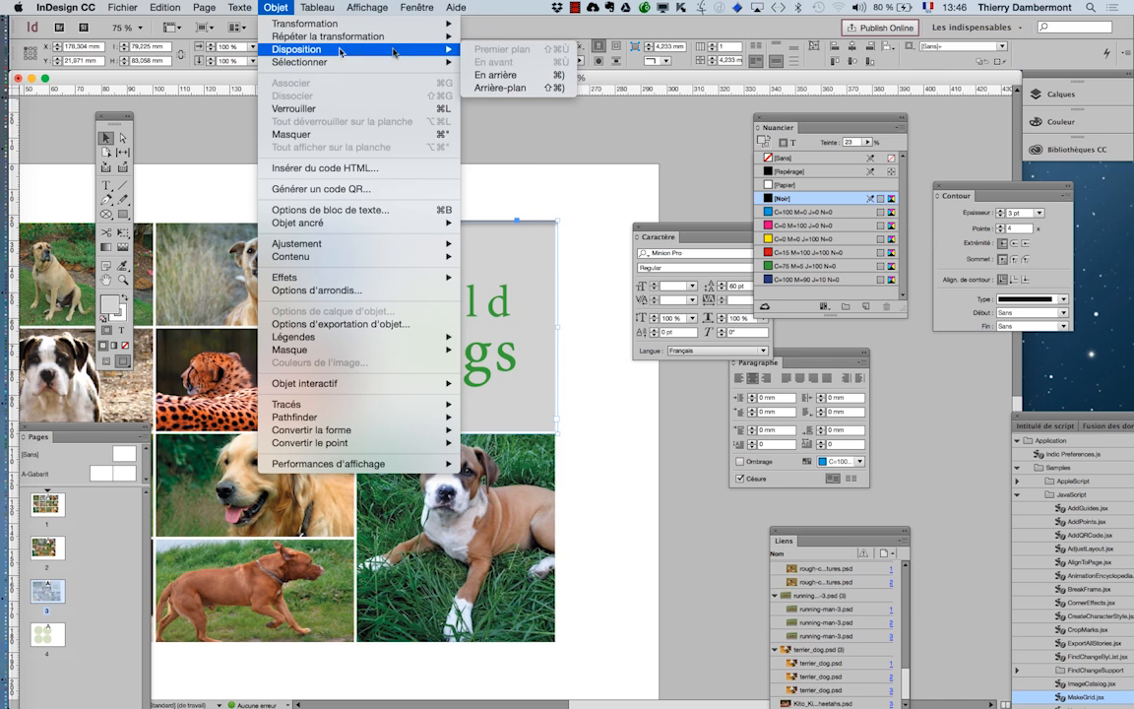
pyautogui.click(502, 88)
pyautogui.click(580, 271)
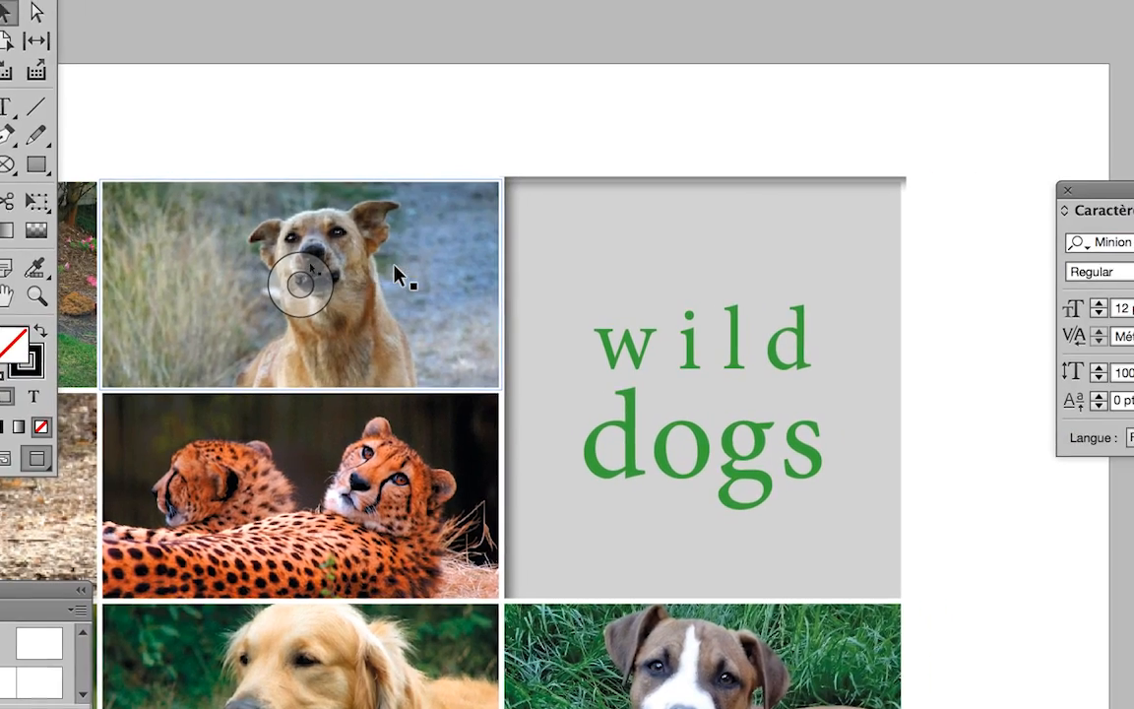
pyautogui.click(394, 266)
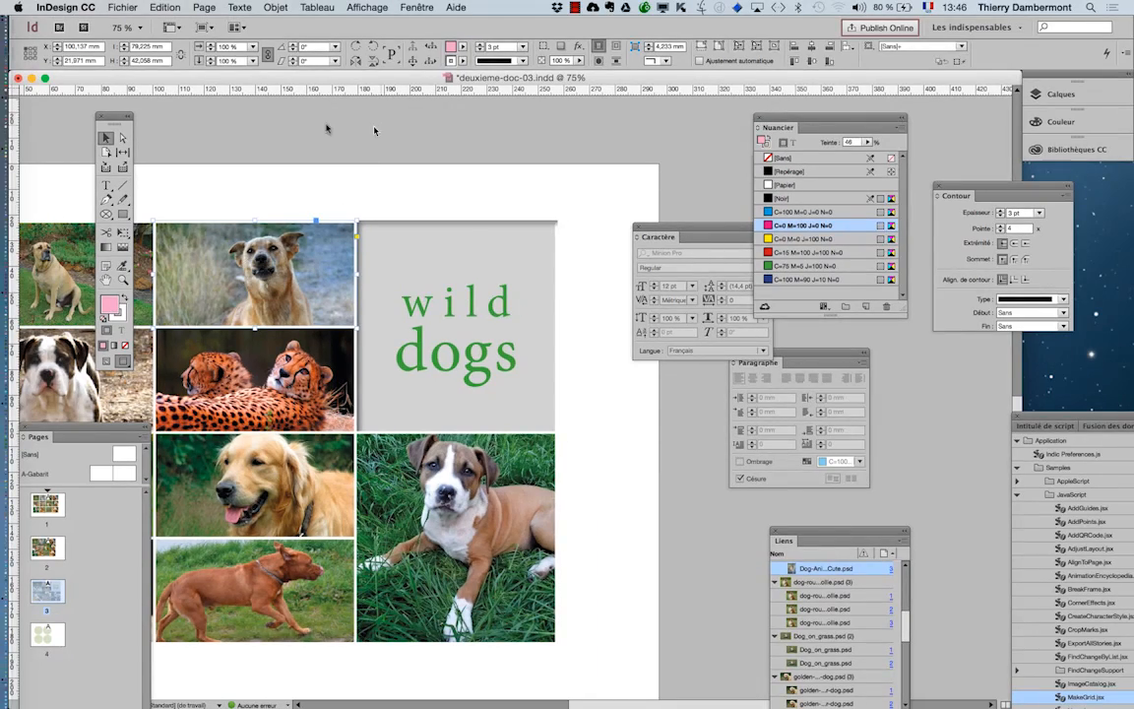
pyautogui.click(336, 112)
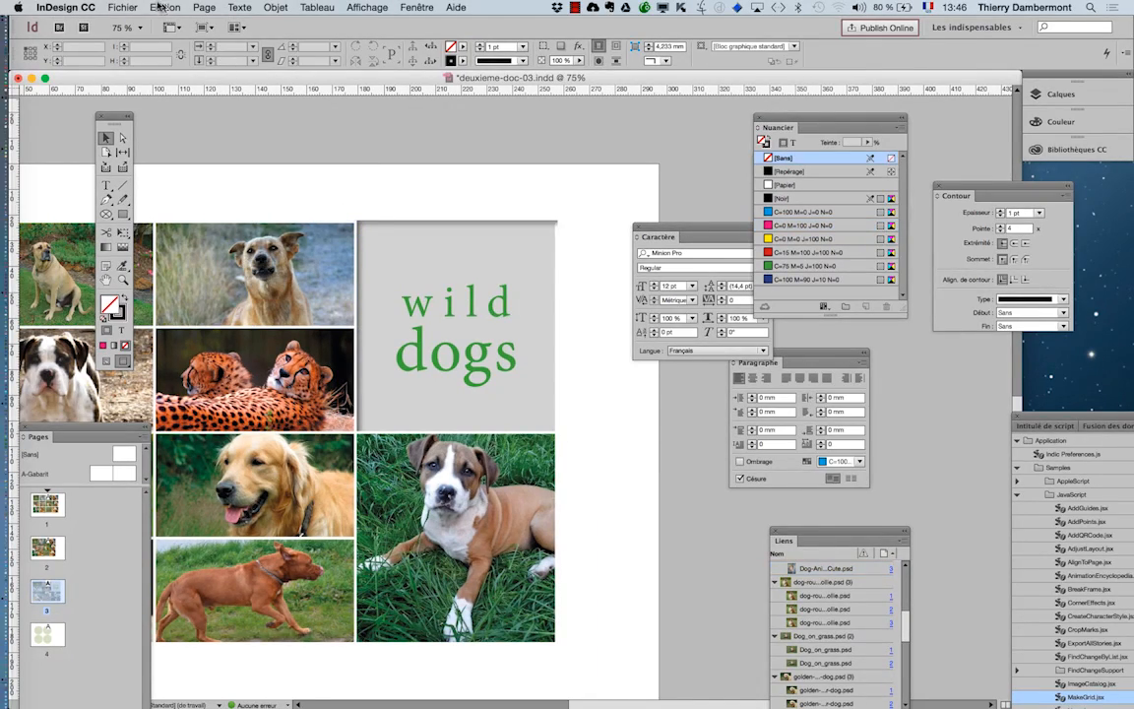
# Step: Start saving the document under a new name by editing the version number in deuxieme-doc-03.indd
pyautogui.click(122, 7)
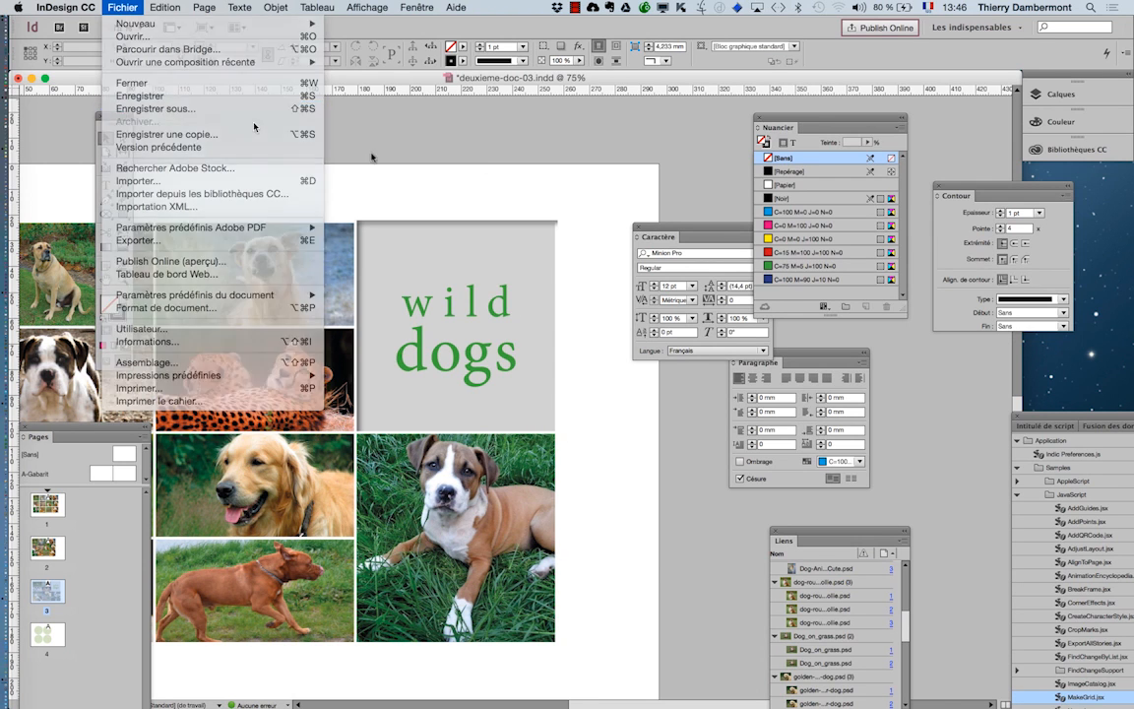
pyautogui.press('super+shift+s')
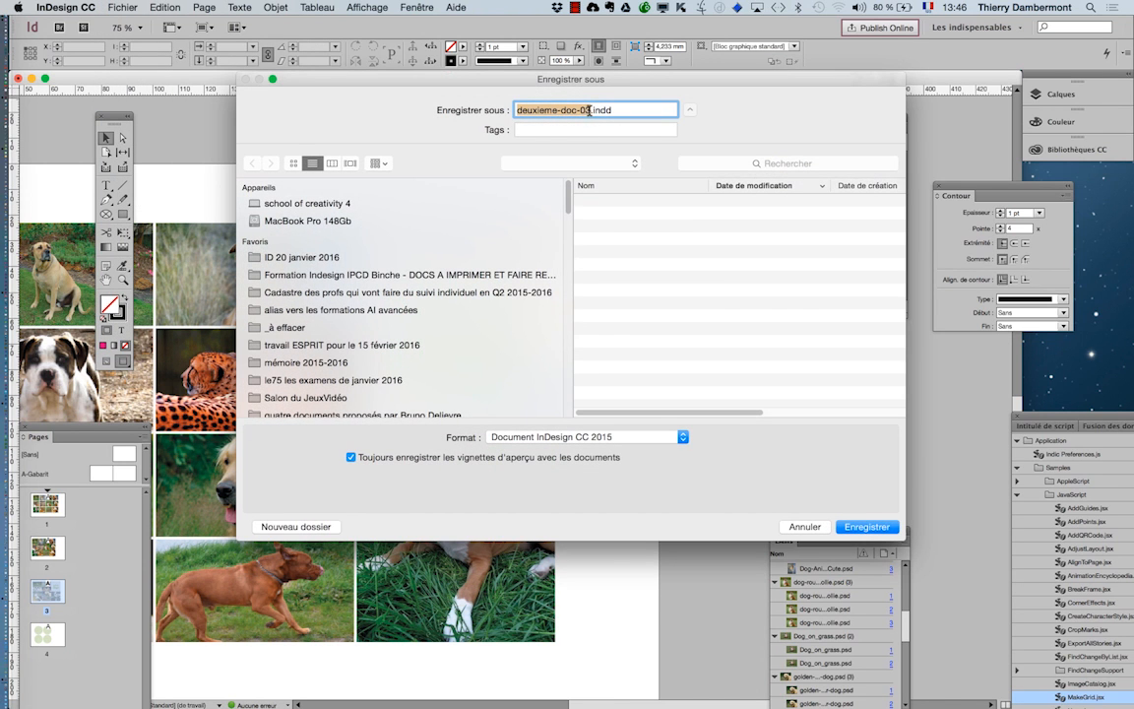
pyautogui.click(589, 110)
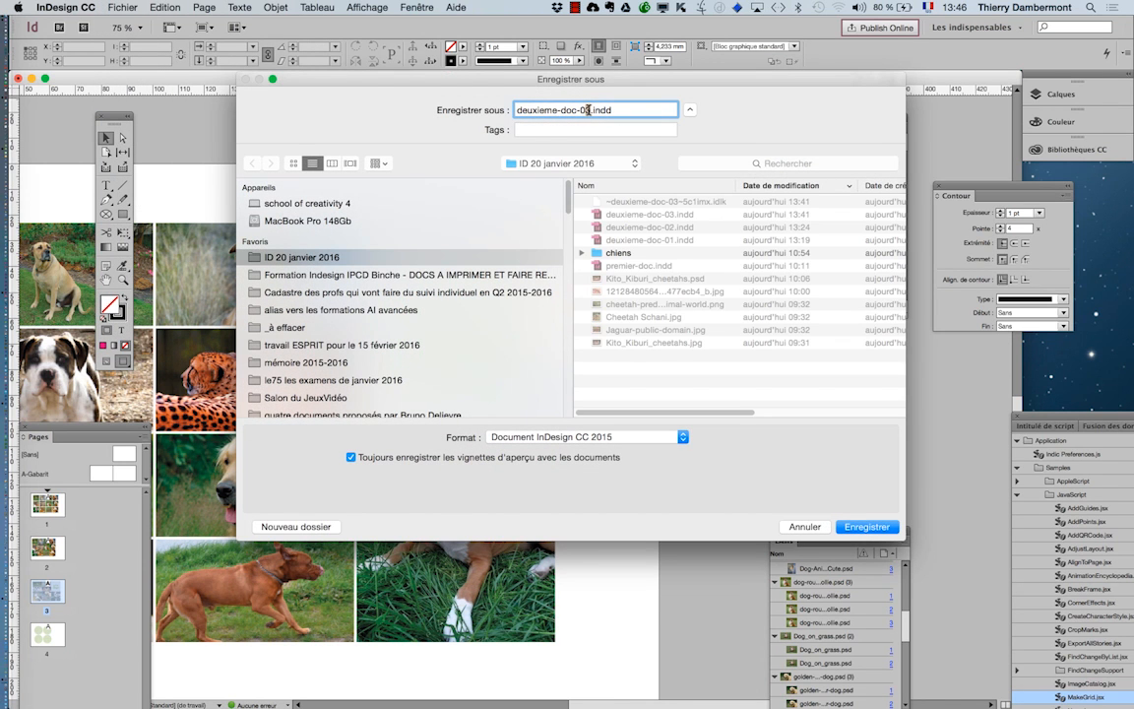